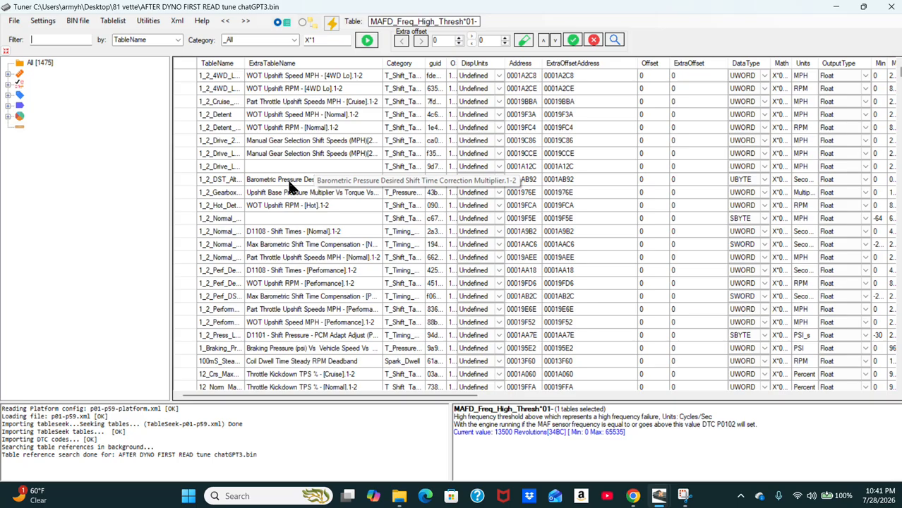
Filter the table list by All fields for "long"
left_click(180, 40)
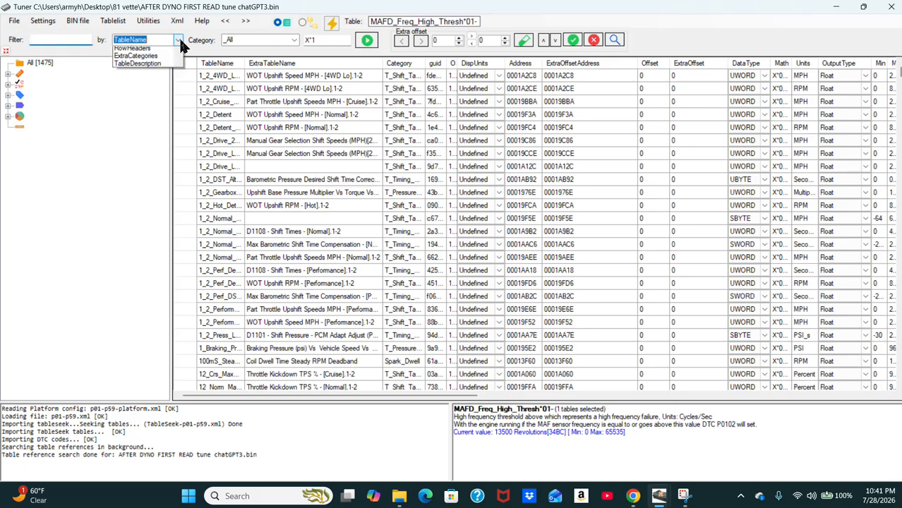
scroll(159, 57, "up", 1)
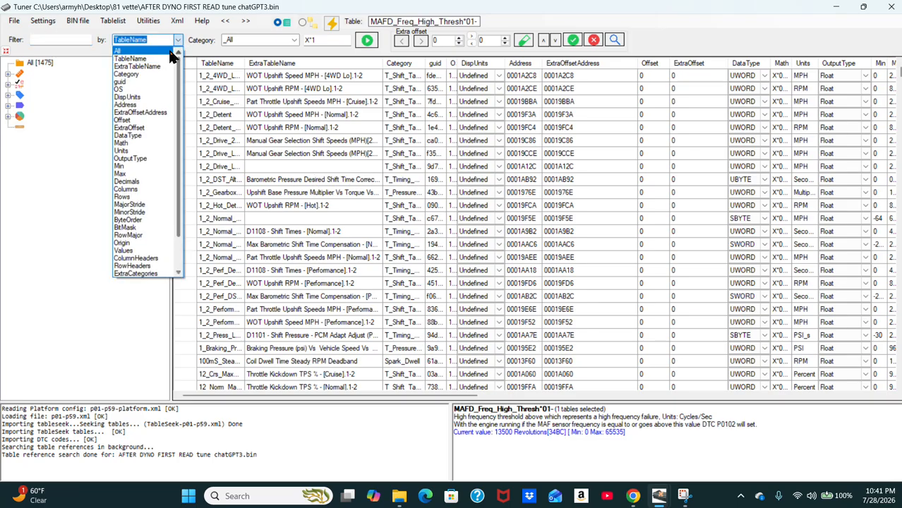
left_click(154, 52)
left_click(64, 40)
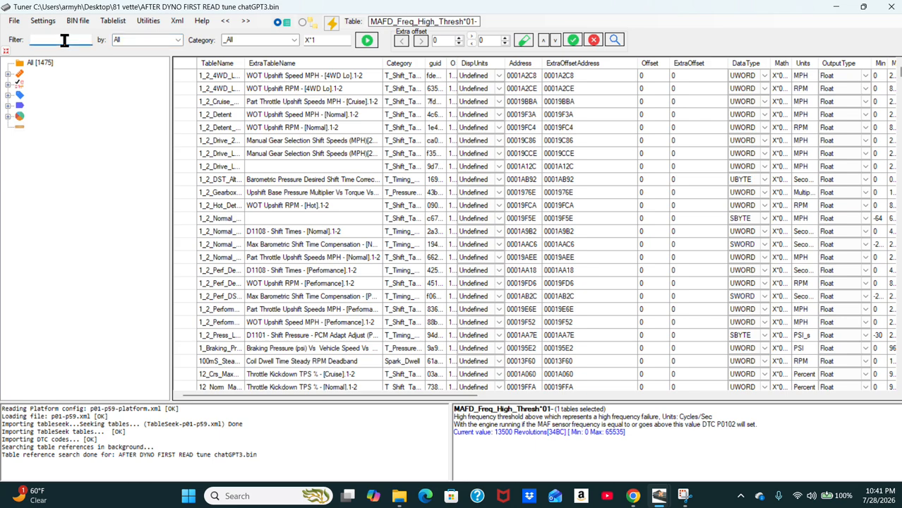
type("long")
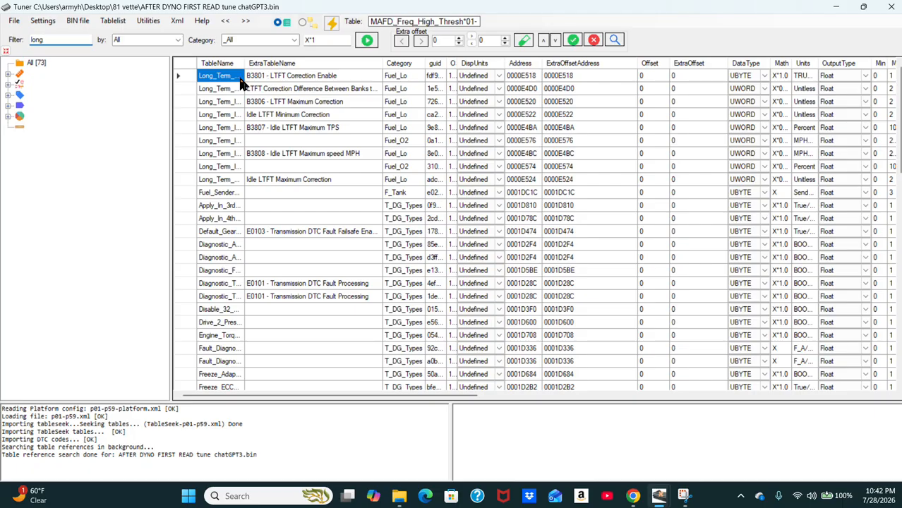
Disable long term fuel trims in the B3801 - LTFT Correction Enable table, save it and apply the modifications
double_click(278, 77)
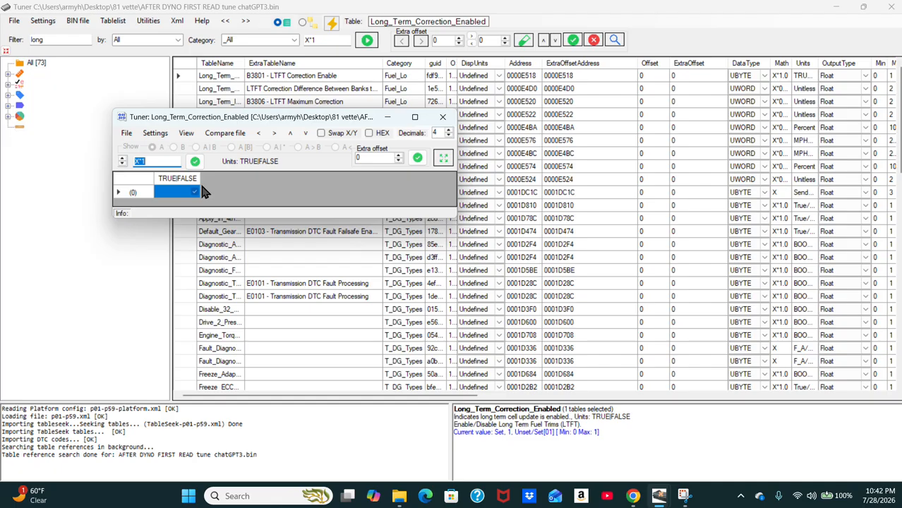
left_click(195, 193)
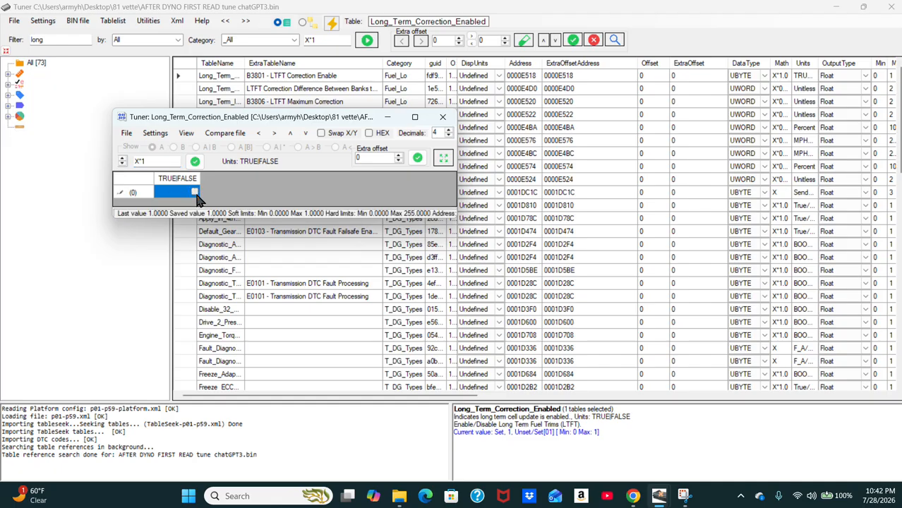
left_click(126, 132)
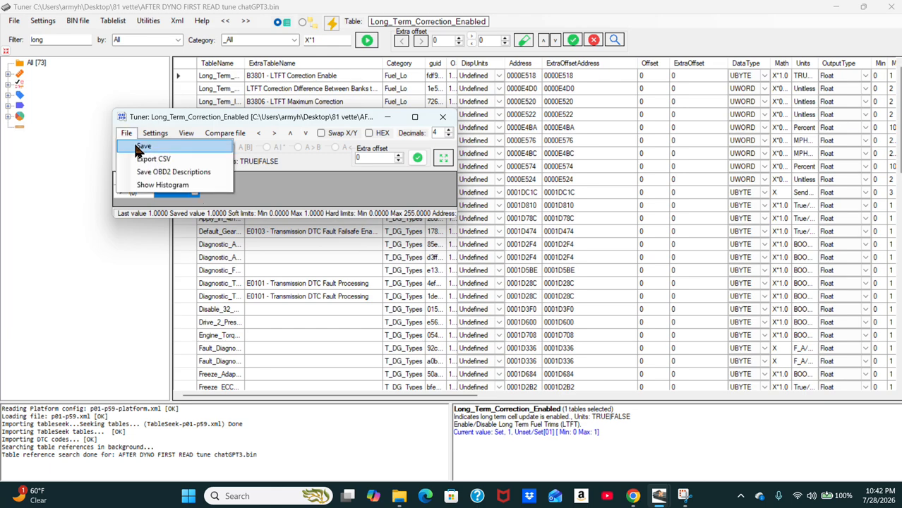
left_click(138, 147)
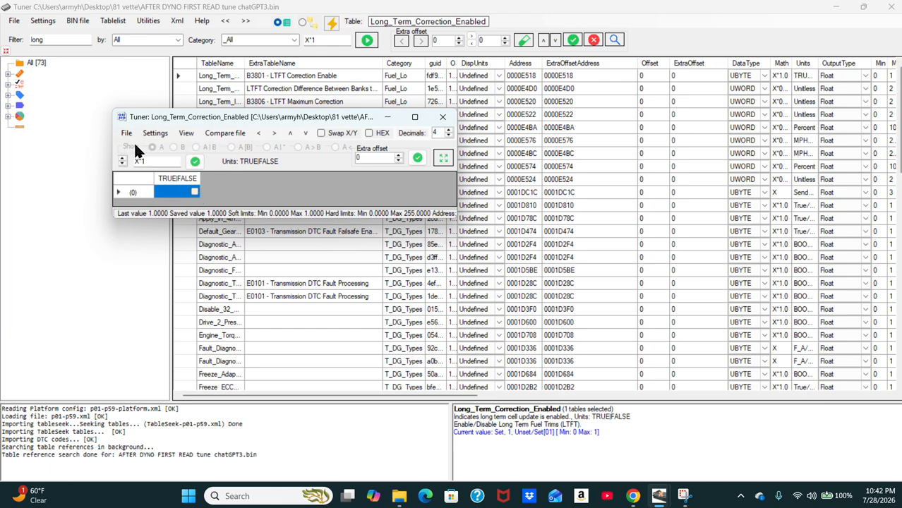
left_click(442, 117)
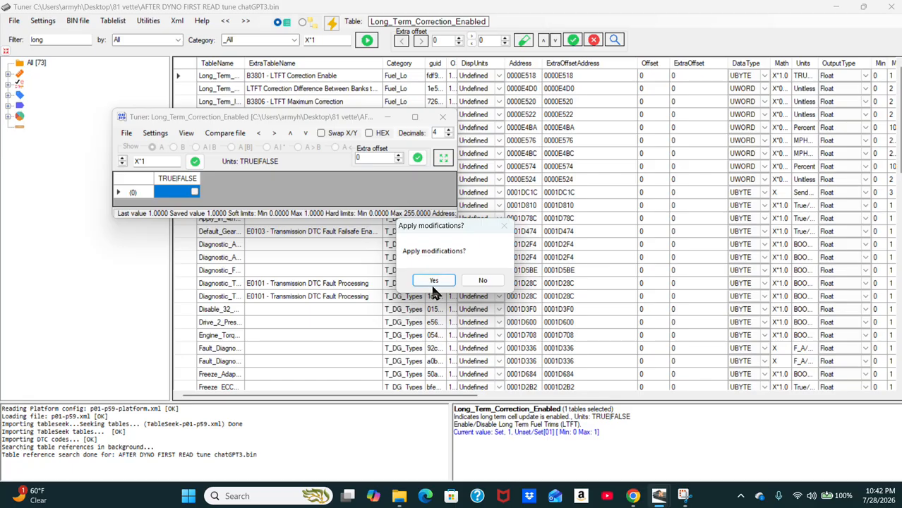
left_click(434, 282)
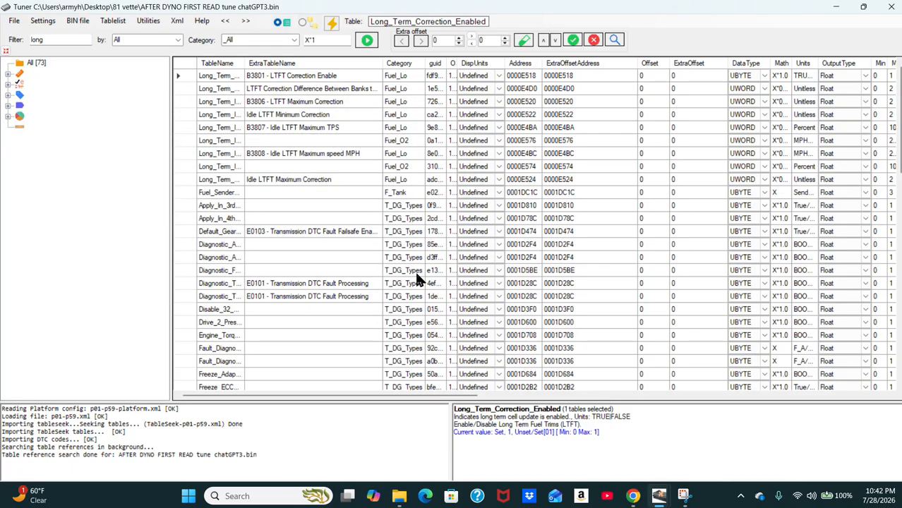
Replace the table list filter with "maf"
left_click(55, 38)
key("BackSpace")
key("BackSpace")
key("BackSpace")
key("BackSpace")
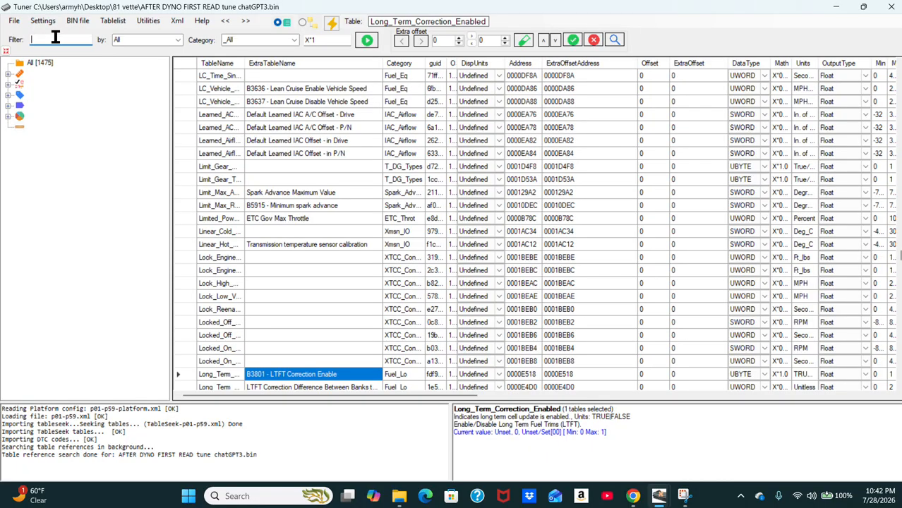
type("maf")
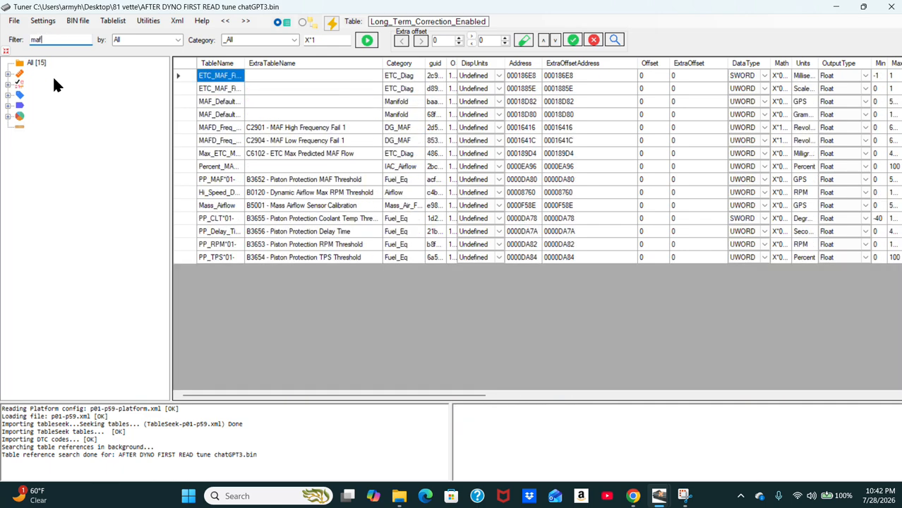
Set the C2901 - MAF High Frequency Fail 1 threshold to 1, save the table and apply the modifications
left_click(295, 130)
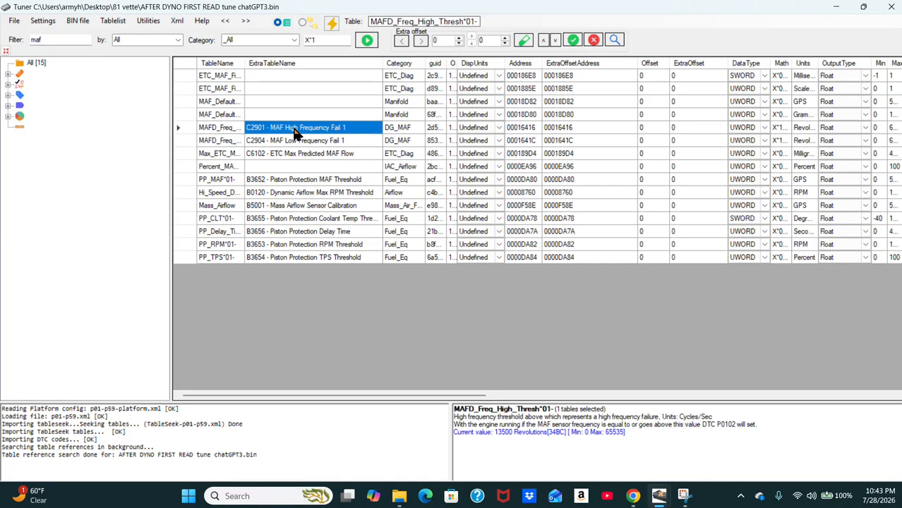
double_click(297, 131)
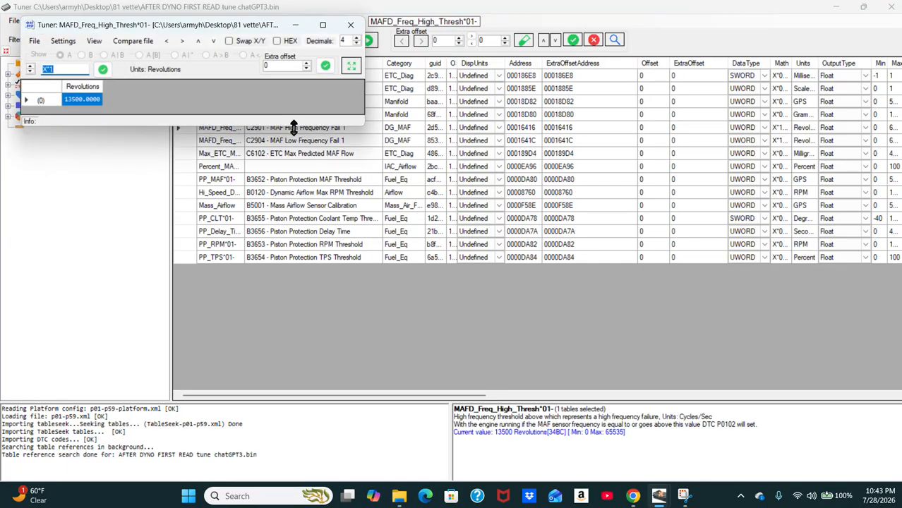
left_click(79, 100)
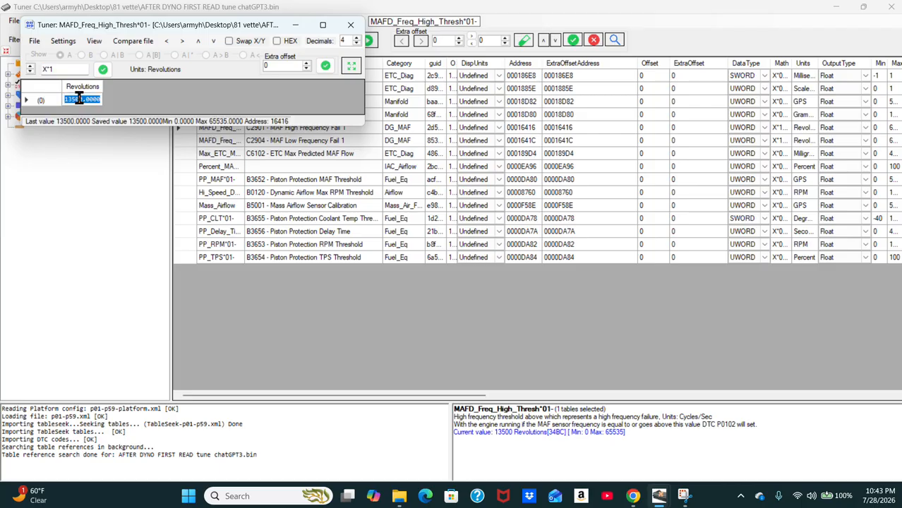
type("1")
left_click(33, 42)
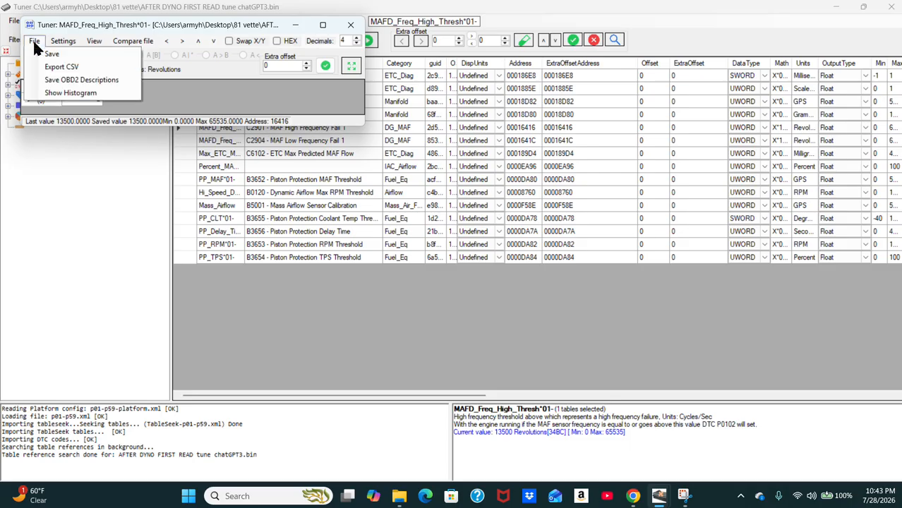
left_click(44, 53)
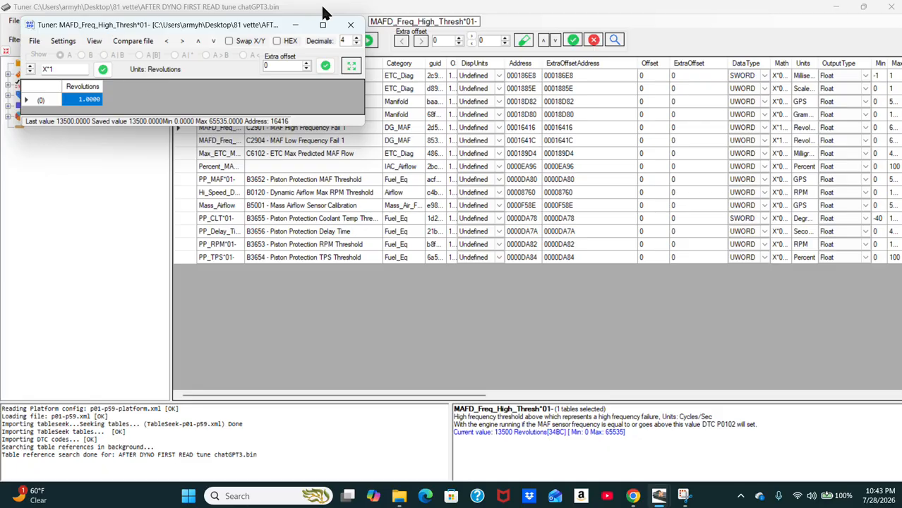
left_click(350, 26)
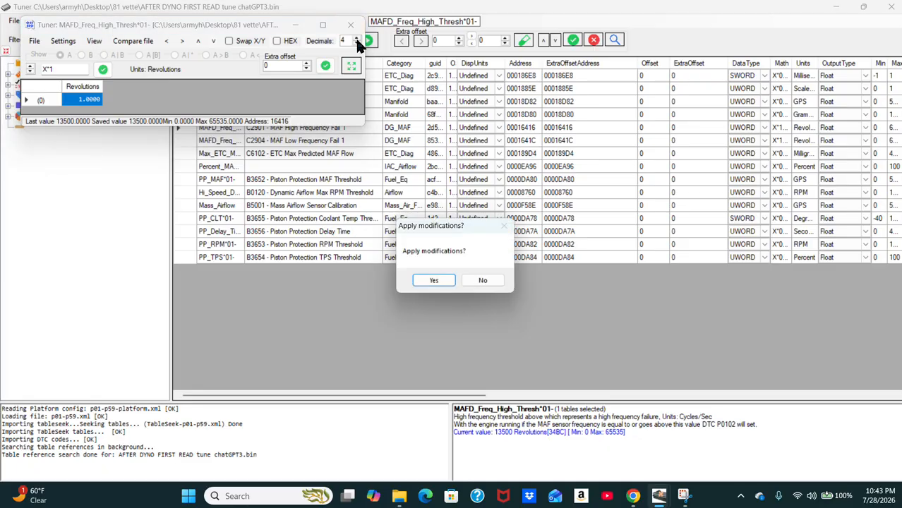
left_click(434, 281)
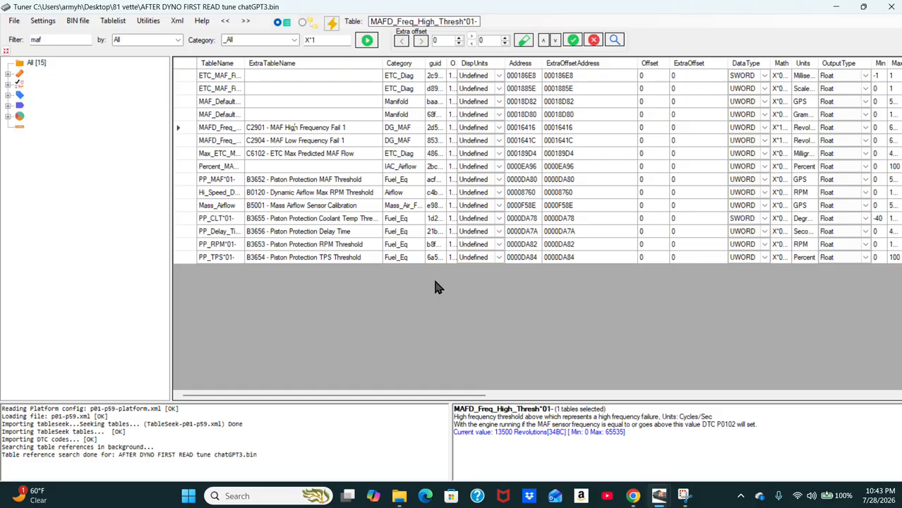
Replace the table list filter with "mil"
left_click(49, 39)
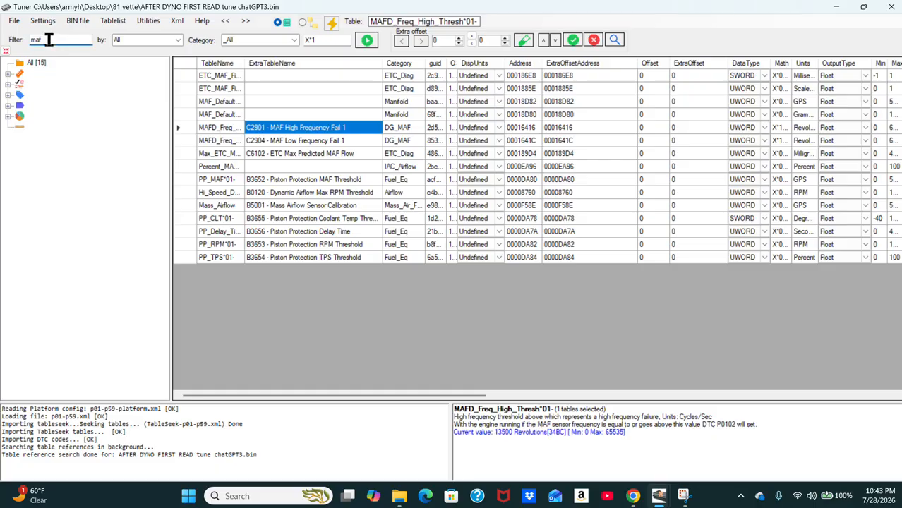
key("BackSpace")
key("BackSpace")
key("BackSpace")
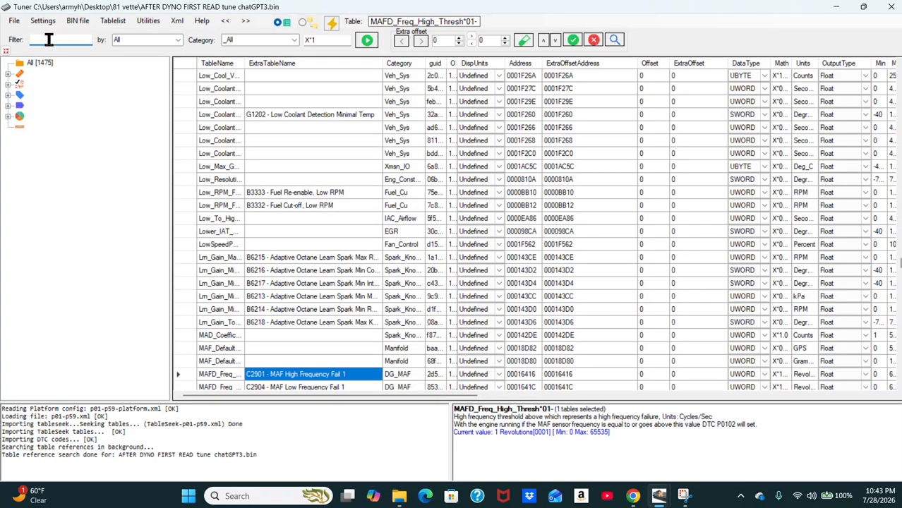
type("mil")
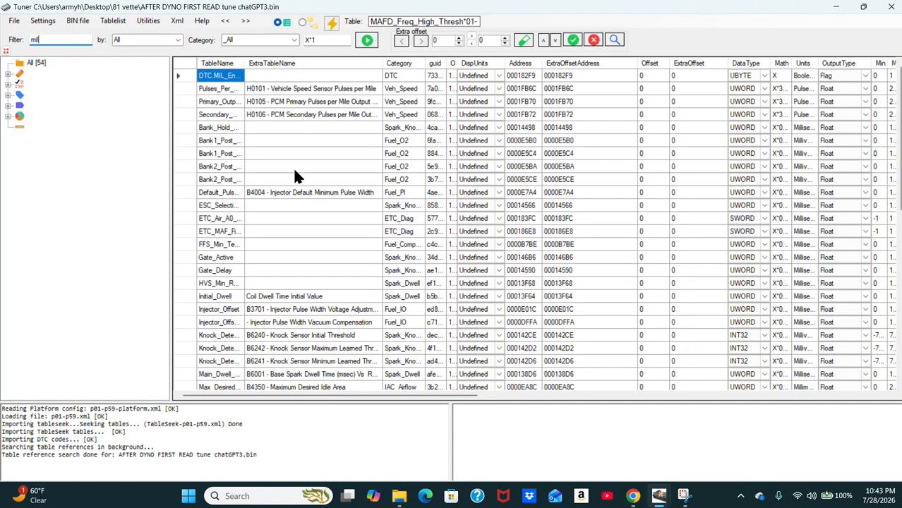
Set DTC_Enable for code P0101 to "2:(No MIL store DTC)" in the DTC table, save it and apply the modifications
scroll(293, 168, "down", 1)
scroll(293, 168, "up", 1)
double_click(225, 77)
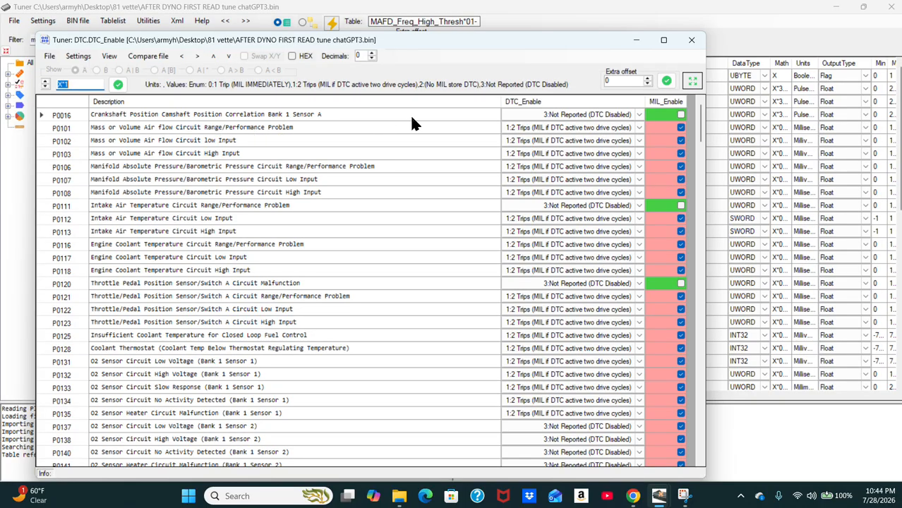
left_click(636, 131)
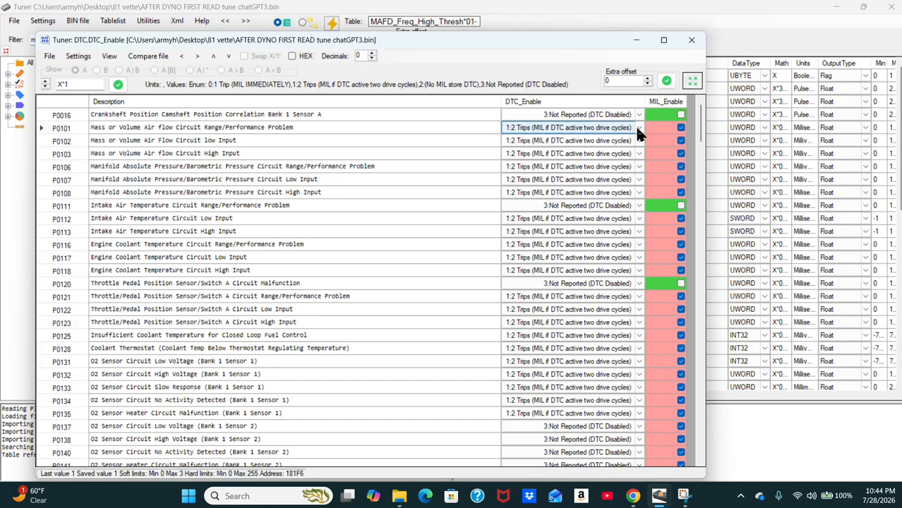
left_click(637, 129)
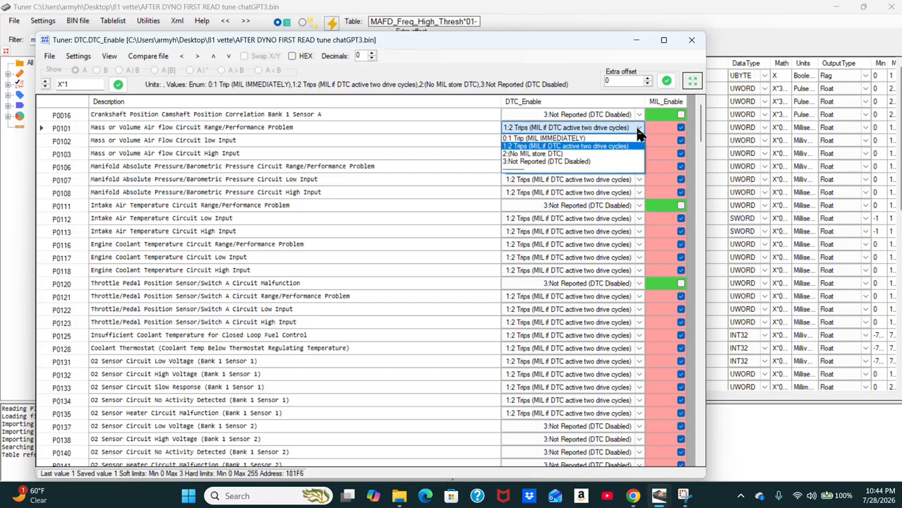
left_click(553, 154)
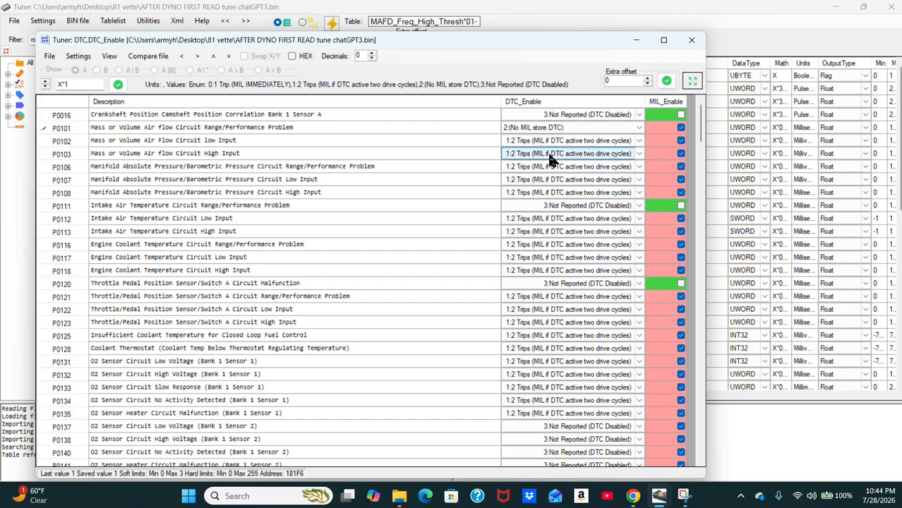
left_click(50, 55)
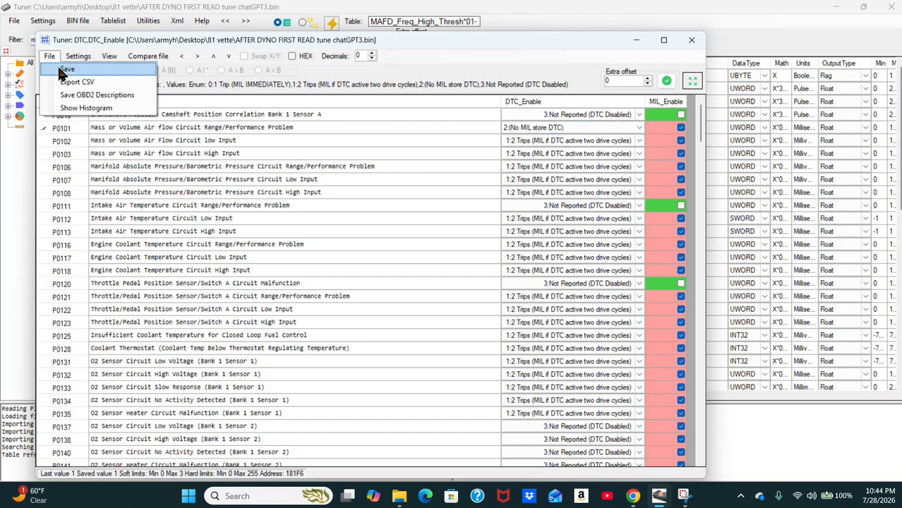
left_click(125, 63)
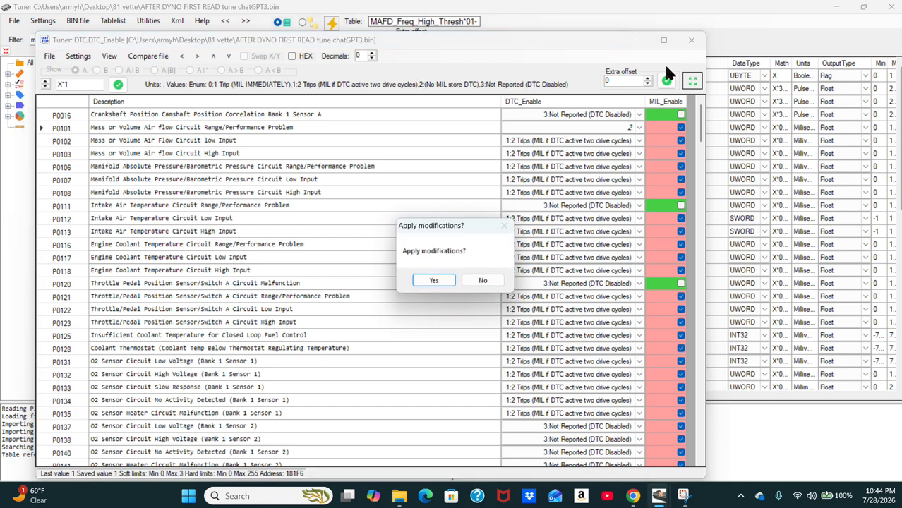
left_click(434, 281)
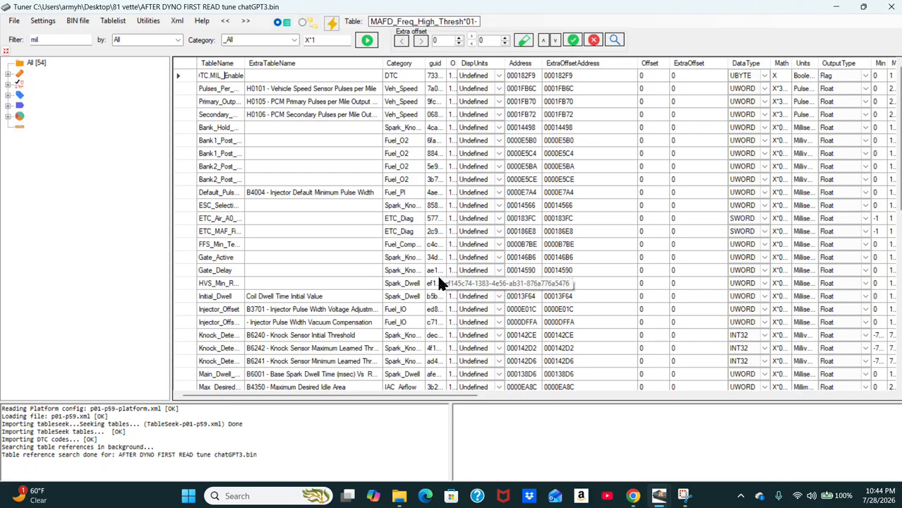
Open the Logger utility and bring up its choice of graphing and histogram tools
left_click(148, 21)
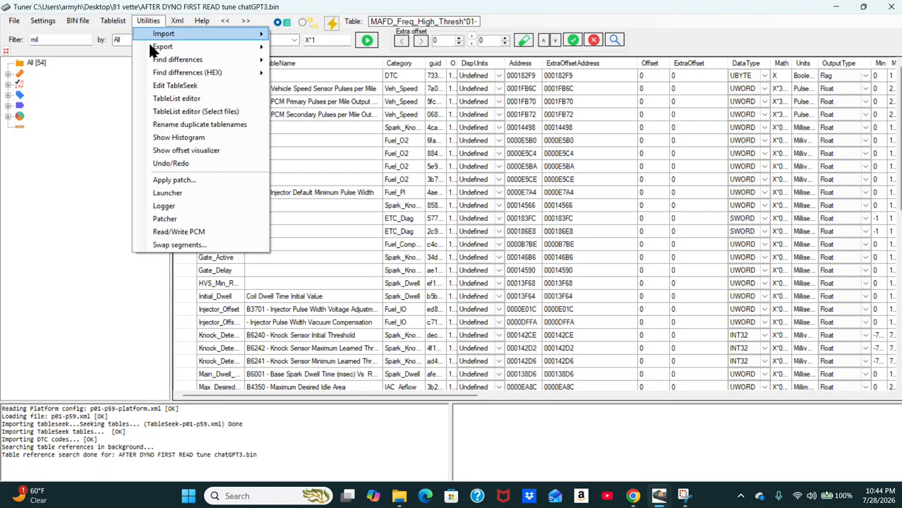
left_click(175, 205)
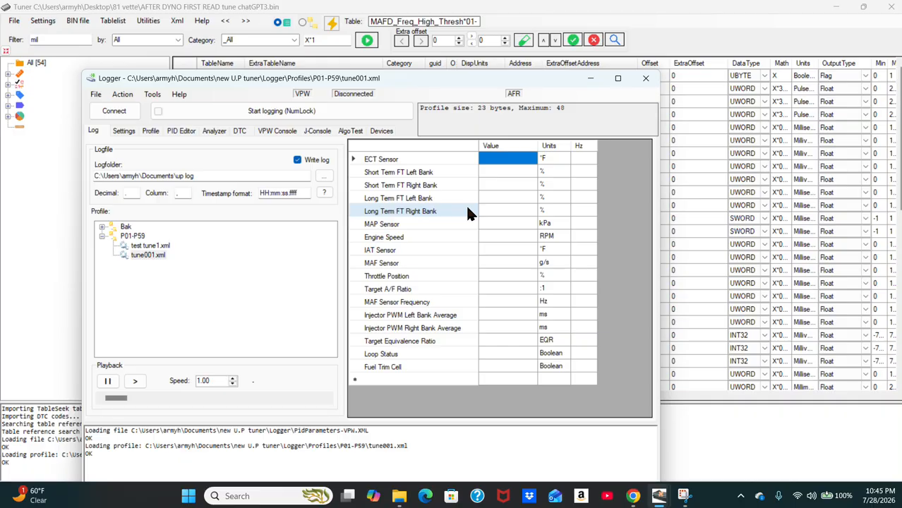
left_click(152, 94)
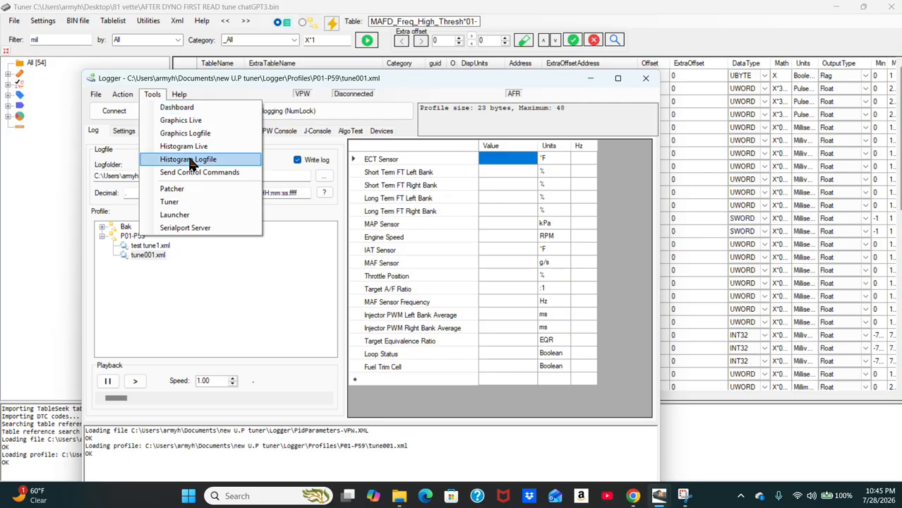